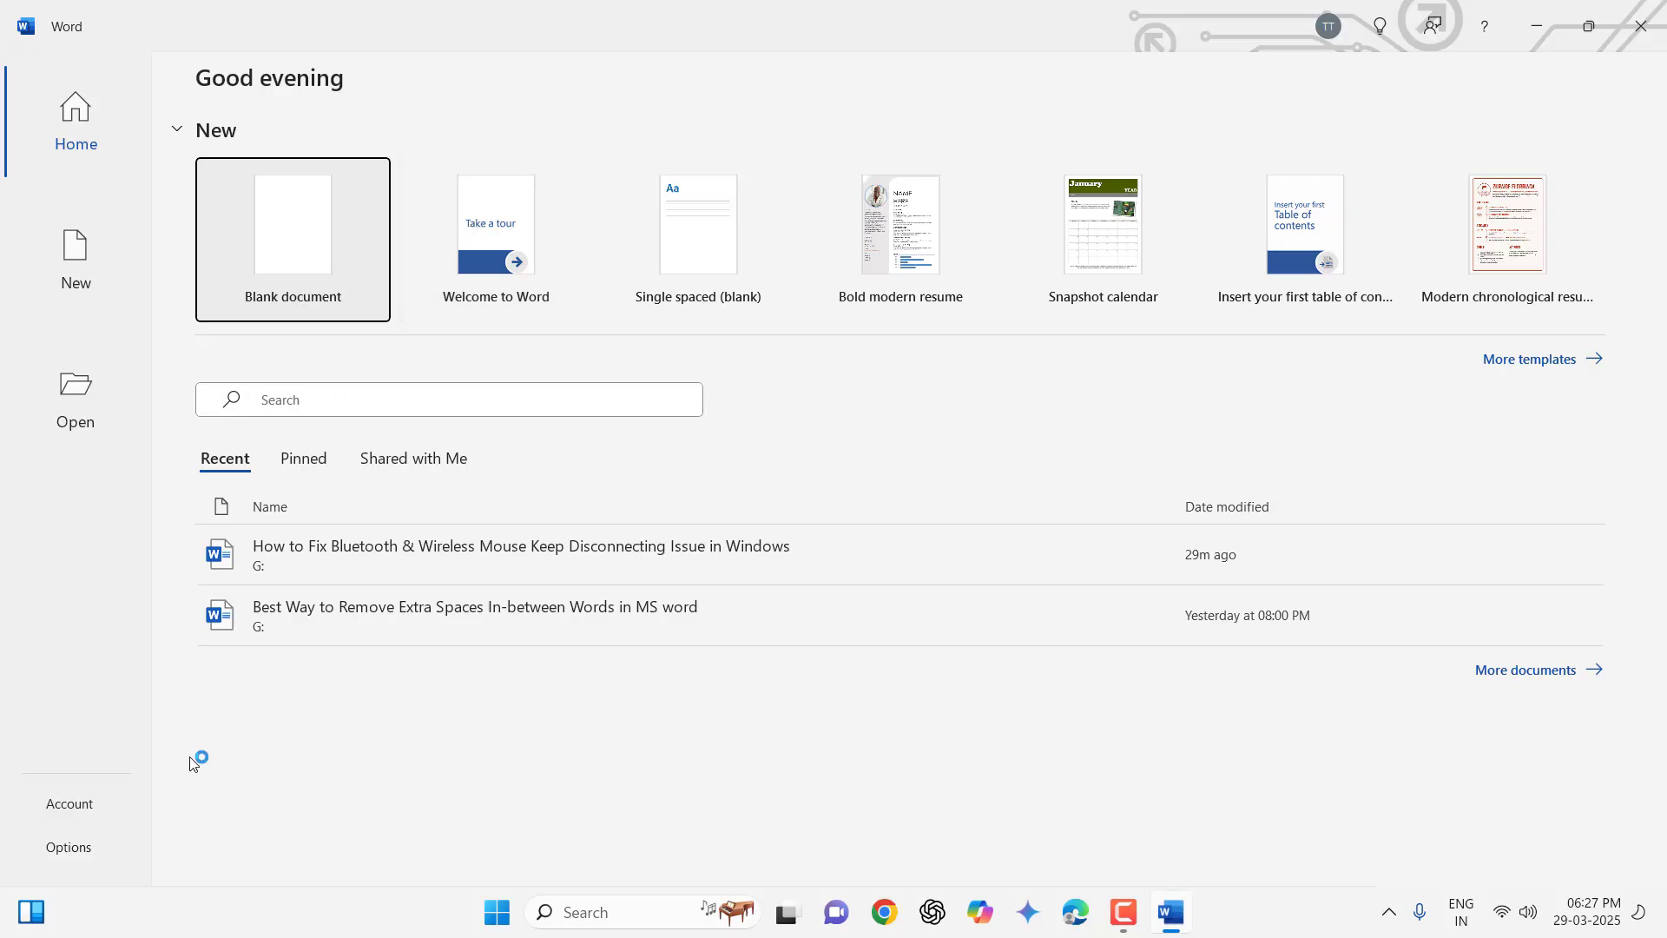
- Go to Word's Account page and show the Update Options menu
left_click(73, 807)
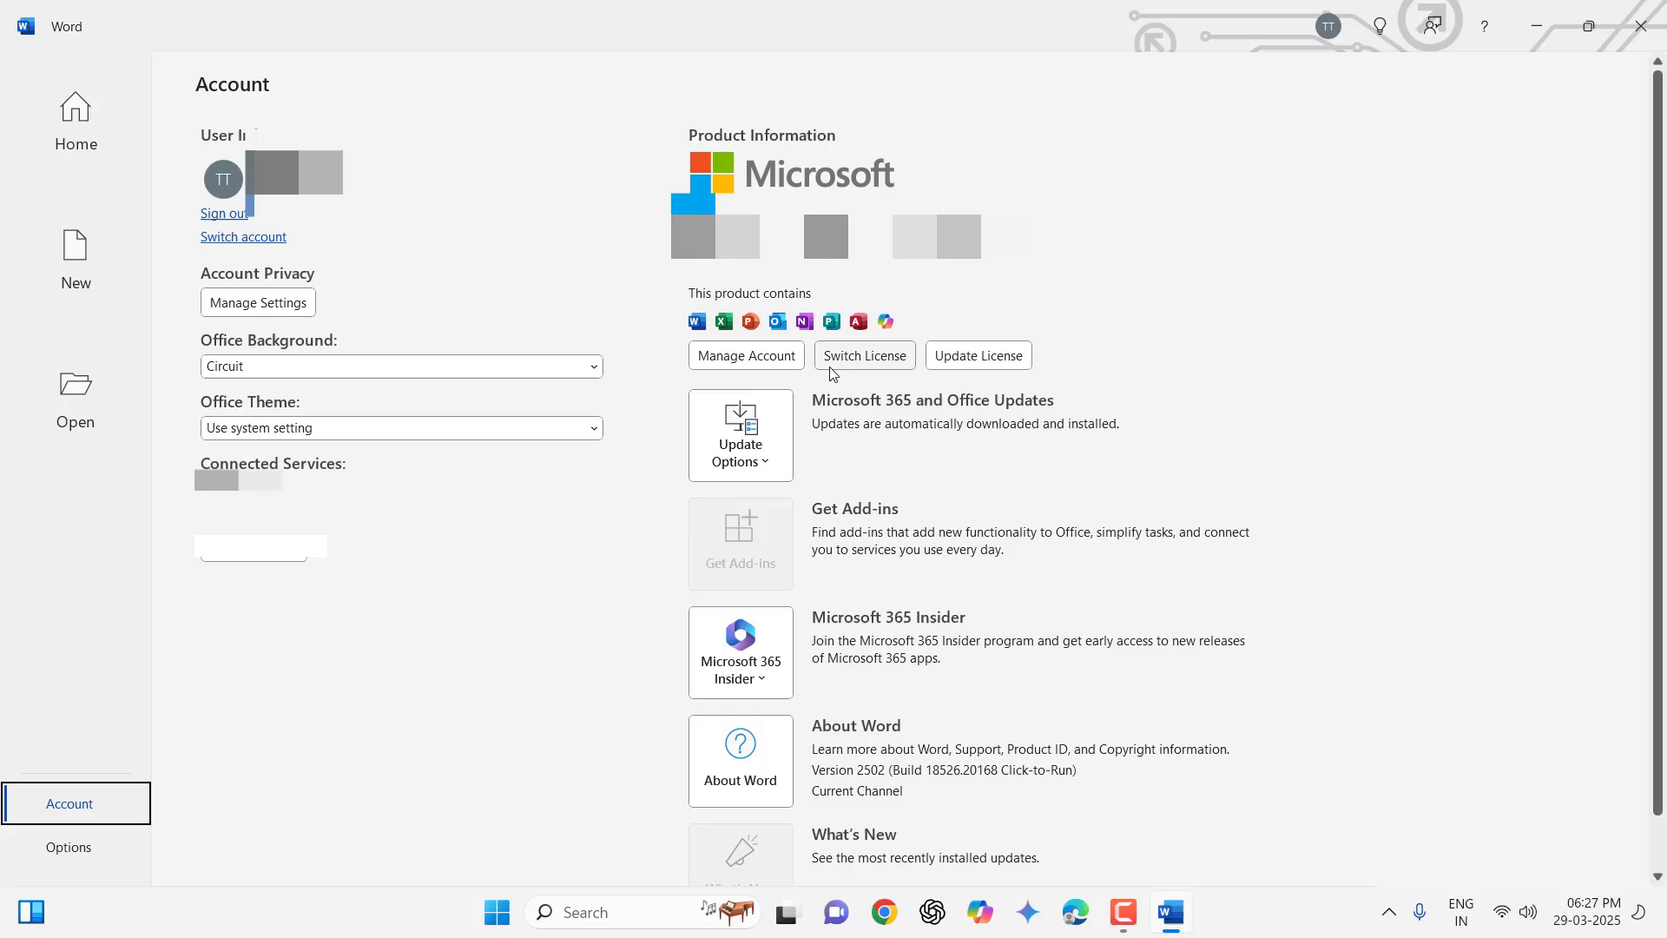
left_click(778, 465)
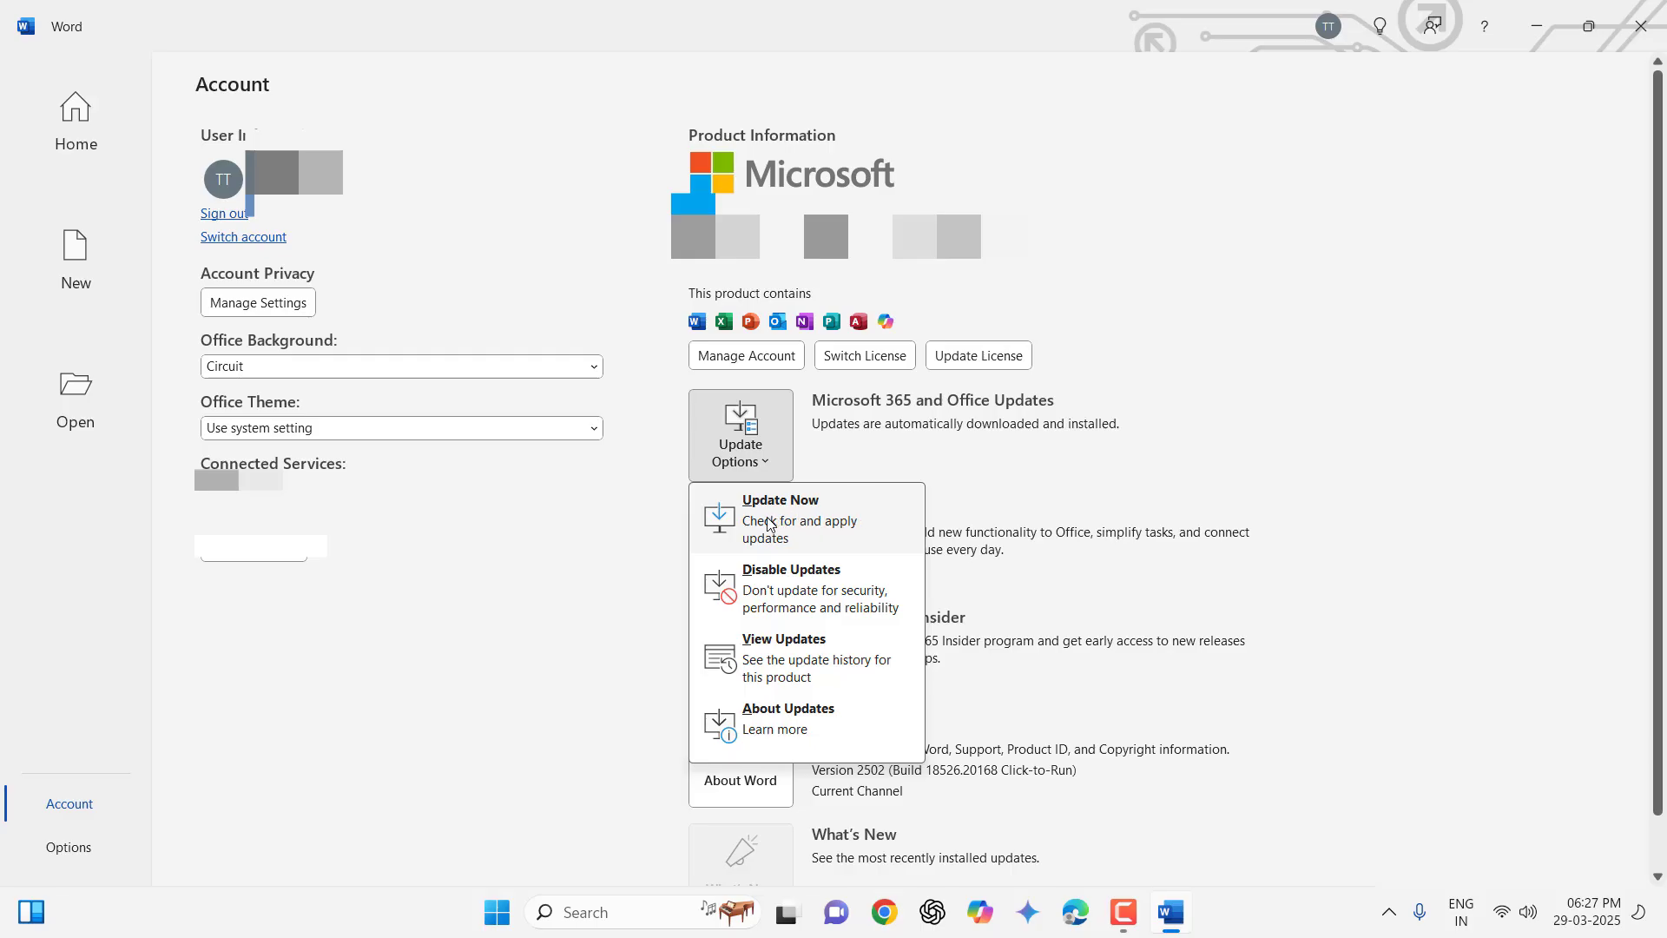
- Run Update Now so Office downloads the available updates
left_click(798, 521)
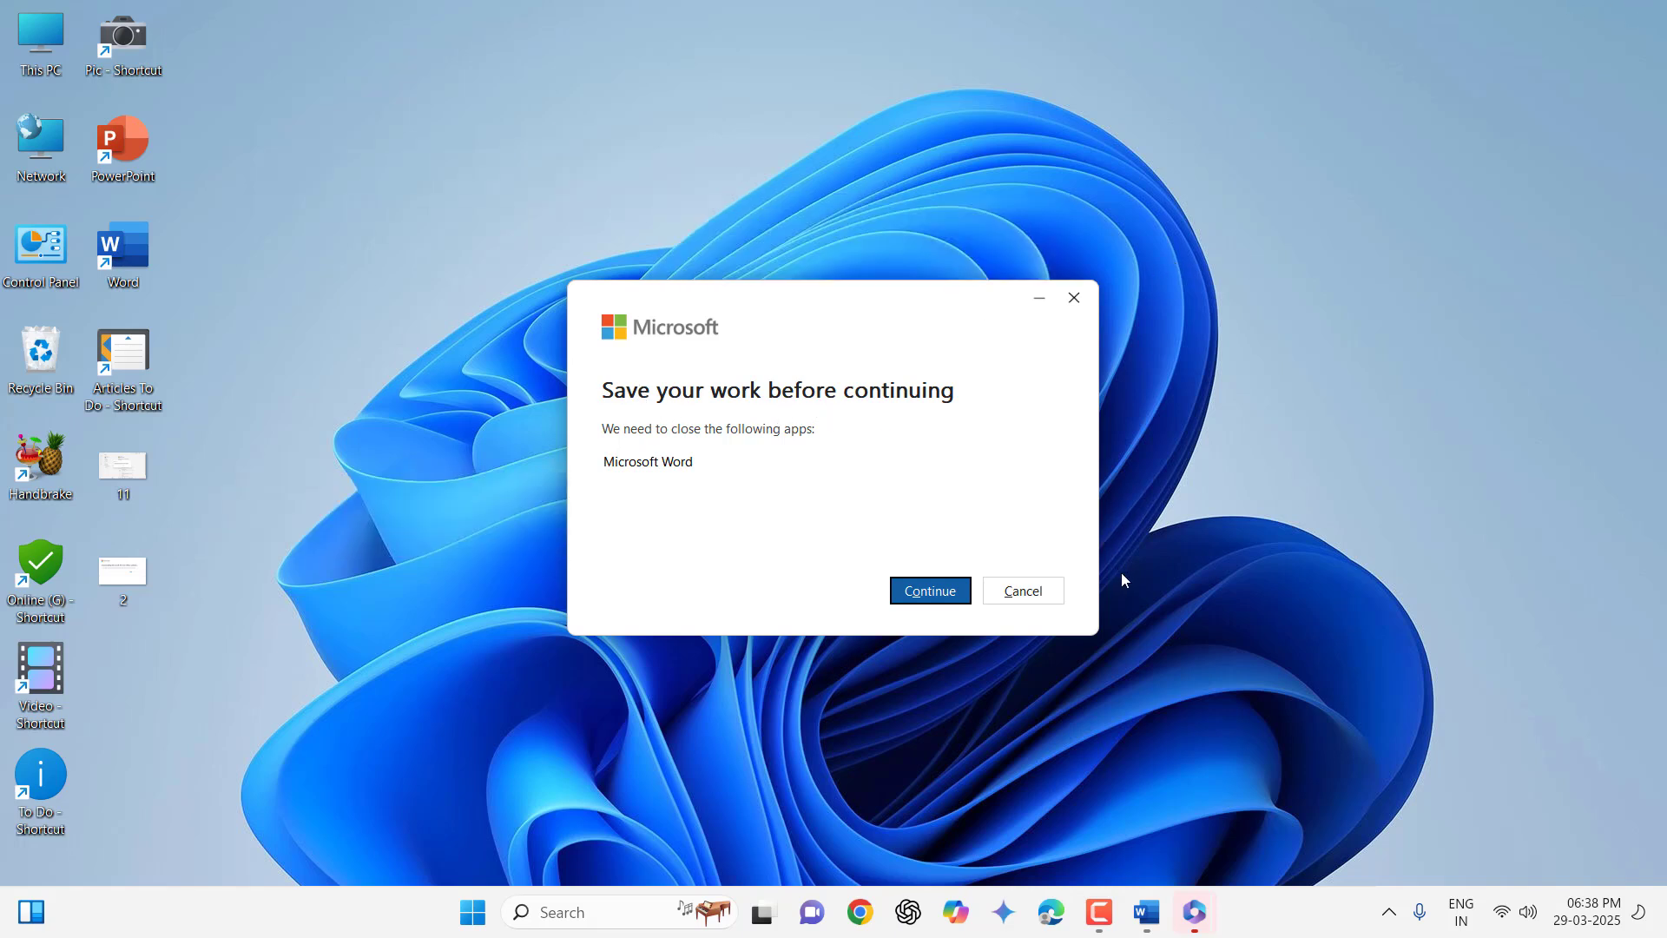
- Agree to close Word in the 'Save your work' prompt and let updates install
left_click(923, 594)
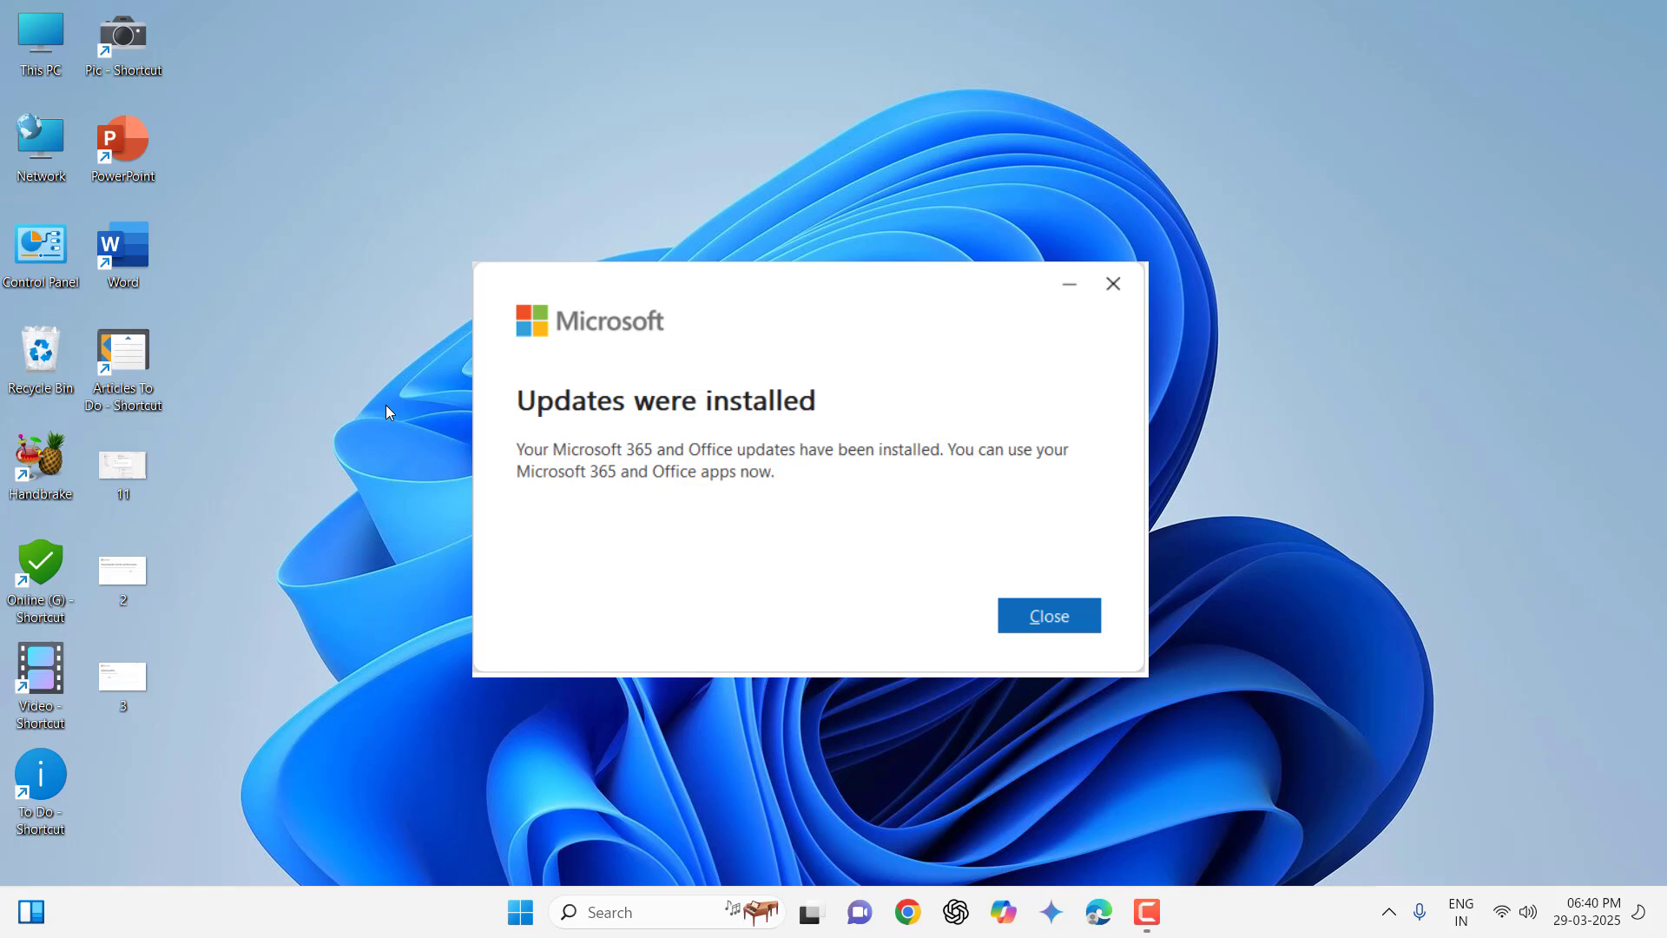
- Close the 'Updates were installed' confirmation
key("Return")
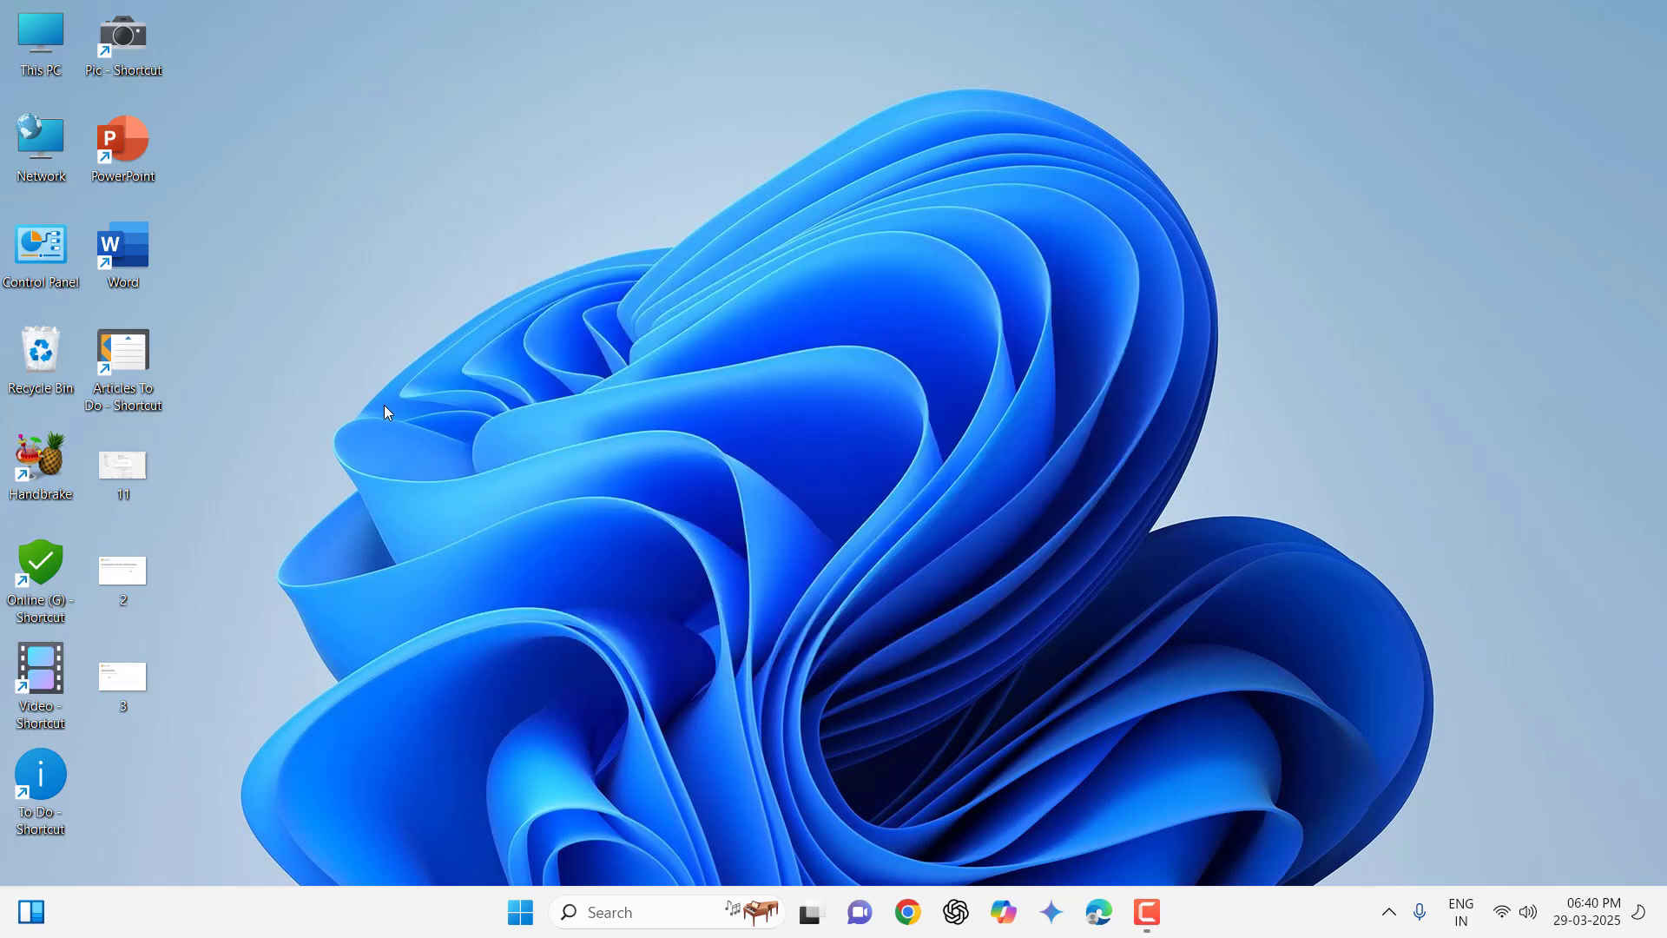